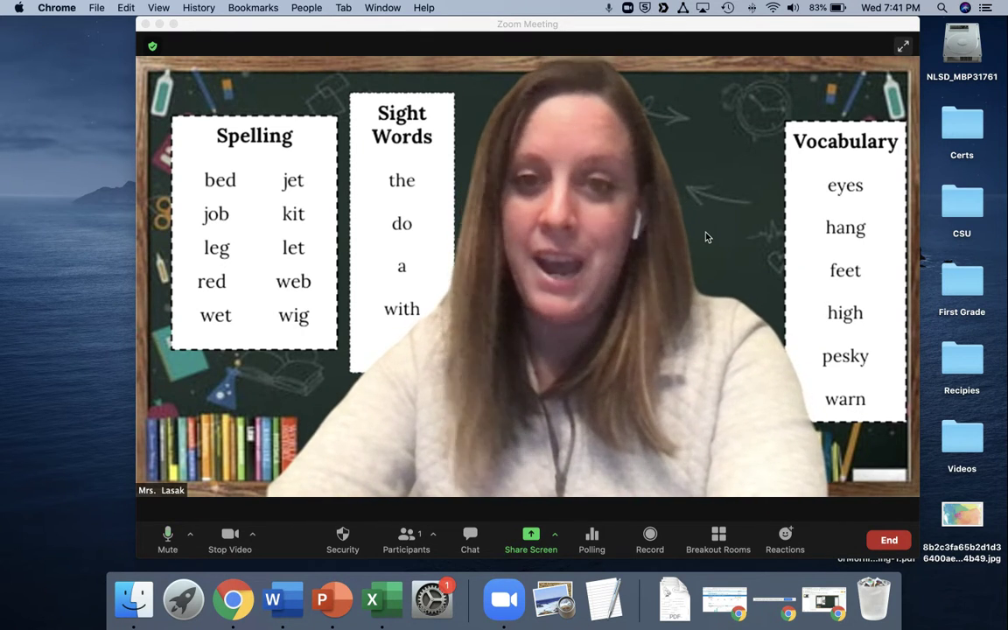
# - Restore the minimized Virtual Background Google Slides window from the Dock, in front of Zoom
pyautogui.click(826, 599)
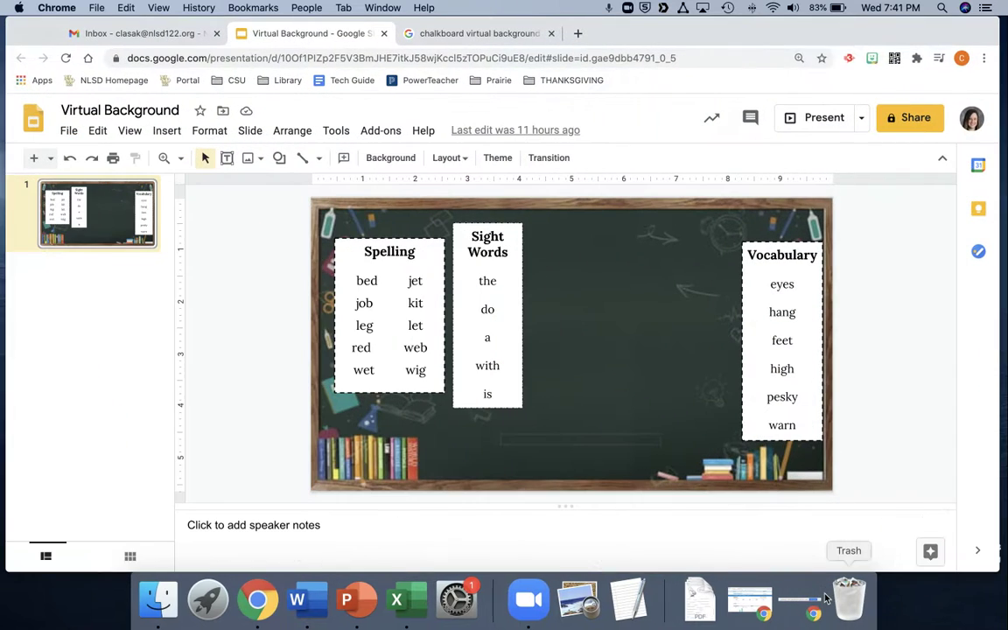
# - Save the dark chalkboard image with string lights from the Google Images results to the desktop
pyautogui.click(475, 33)
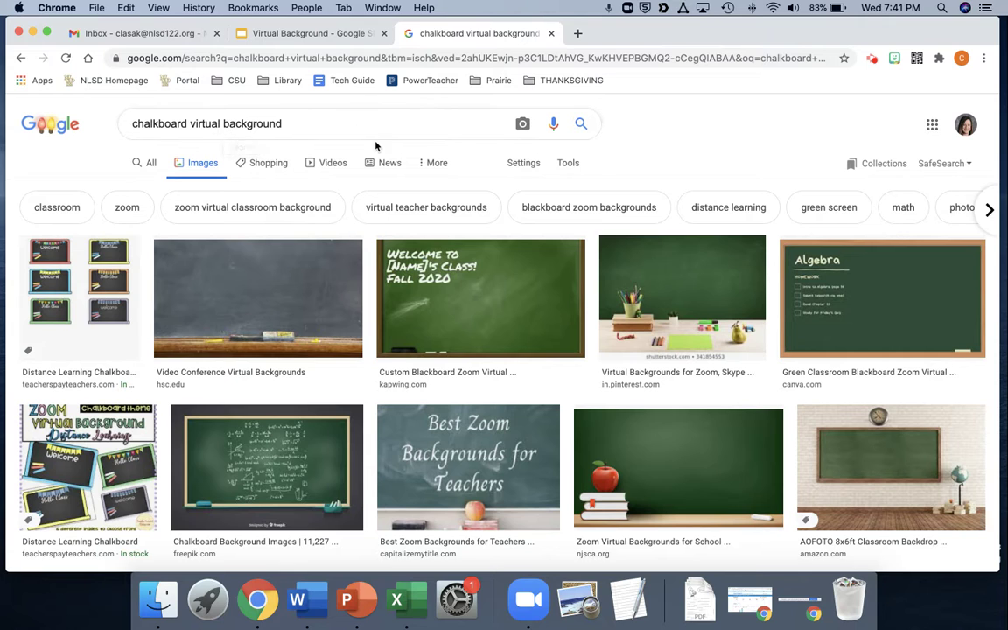
pyautogui.scroll(-8, 419, 317)
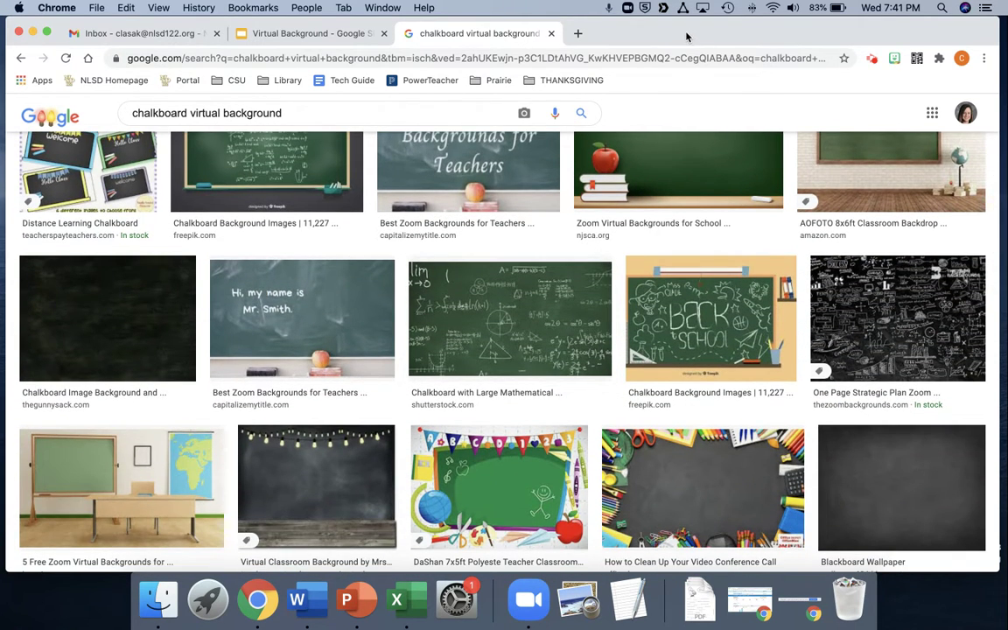
pyautogui.moveTo(685, 34); pyautogui.dragTo(768, 12)
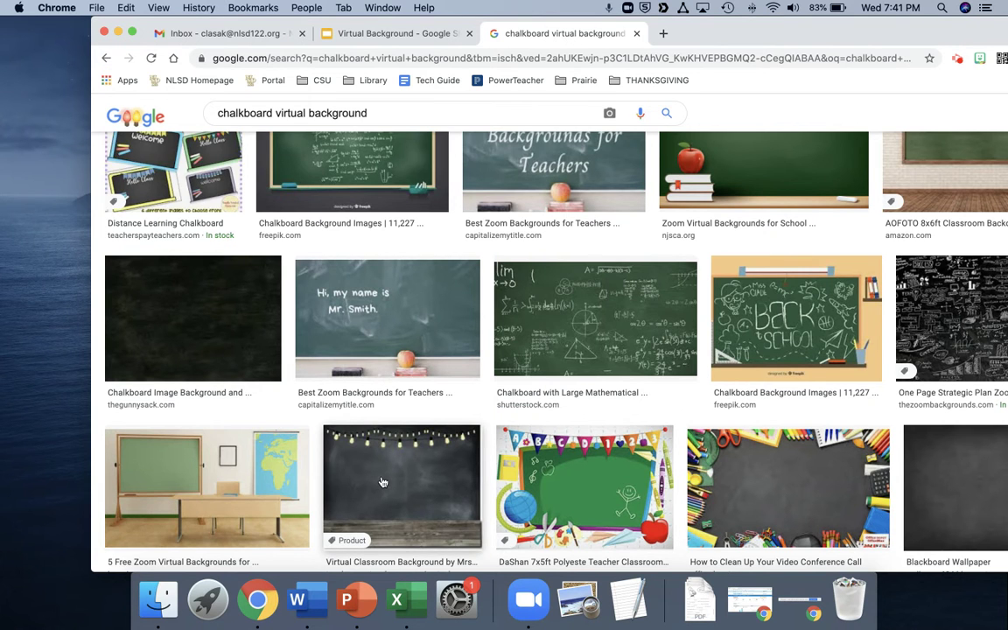
pyautogui.moveTo(382, 482); pyautogui.dragTo(10, 305)
pyautogui.scroll(-5, 350, 306)
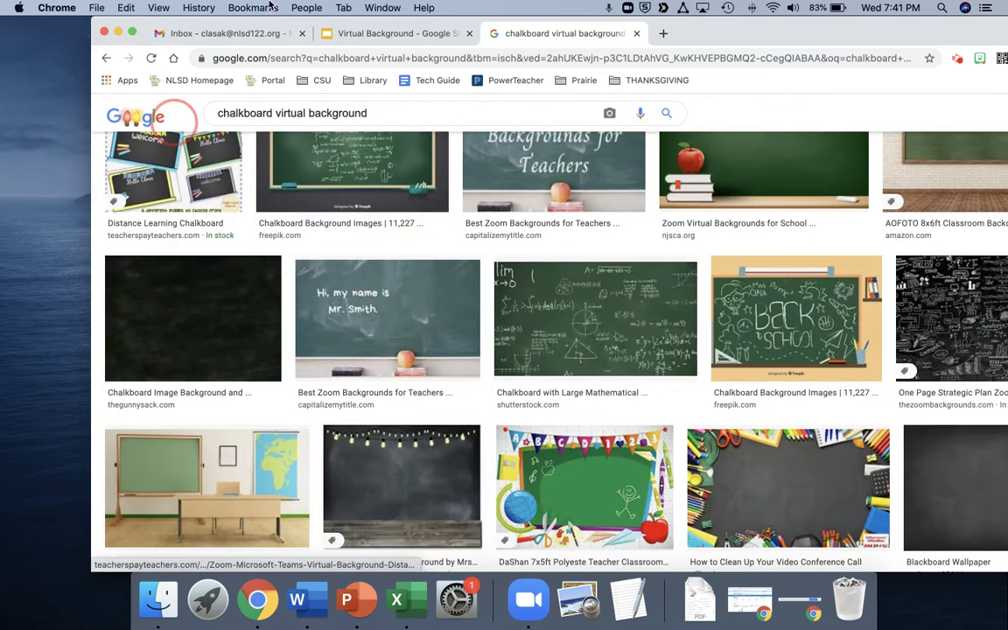
pyautogui.doubleClick(754, 37)
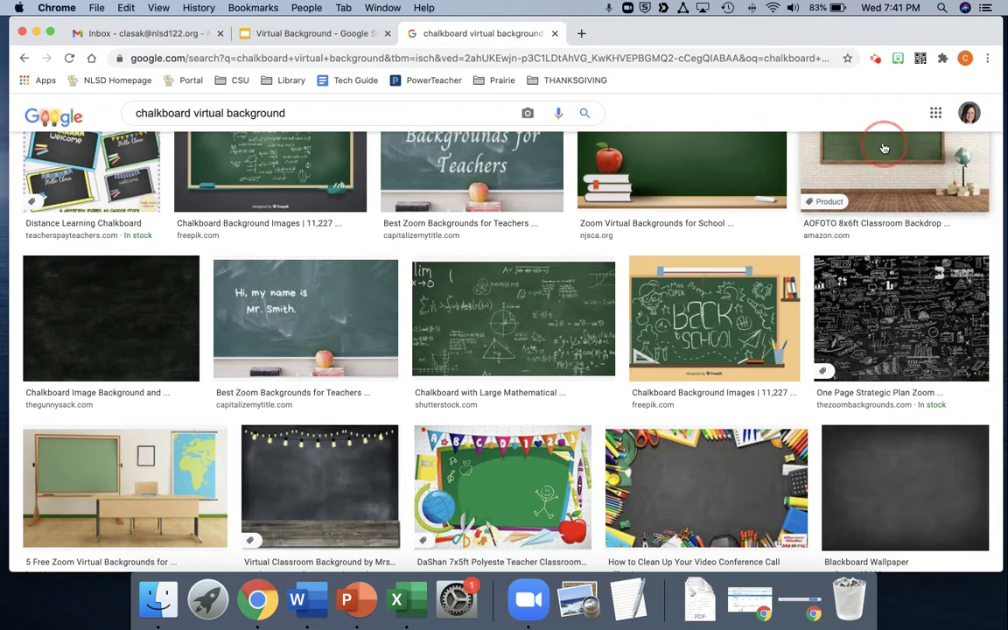
# - Create a blank presentation, add a Blank-layout slide and delete the original title slide
pyautogui.click(935, 116)
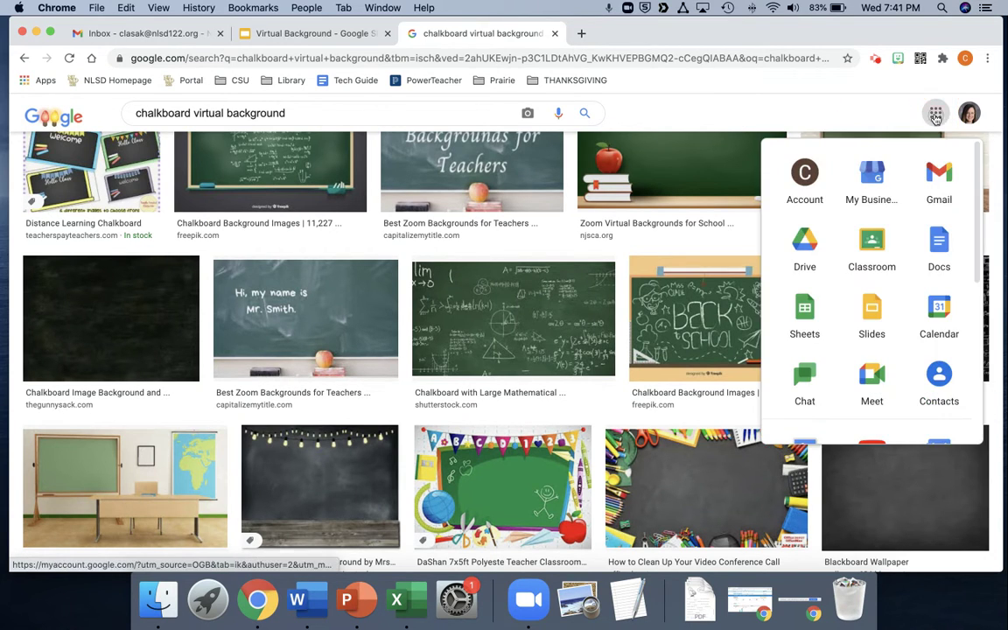
pyautogui.click(870, 315)
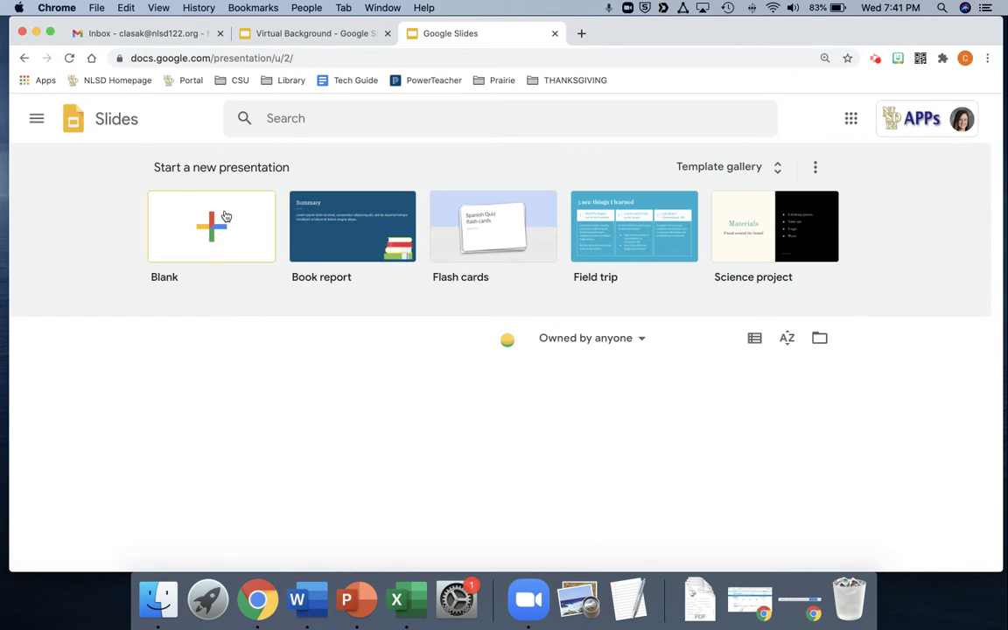
pyautogui.click(216, 221)
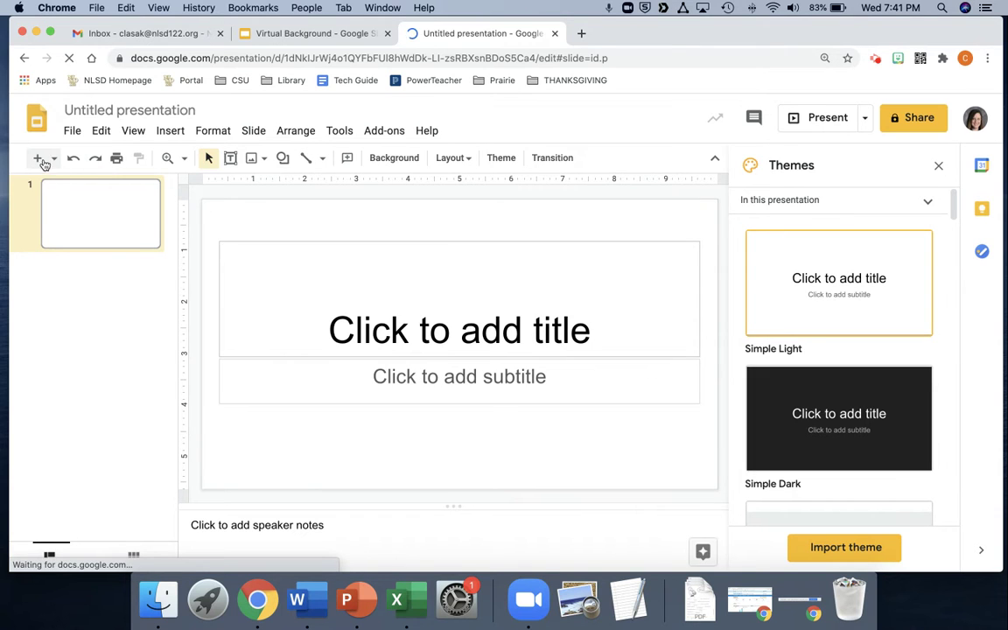
pyautogui.click(53, 158)
pyautogui.click(186, 437)
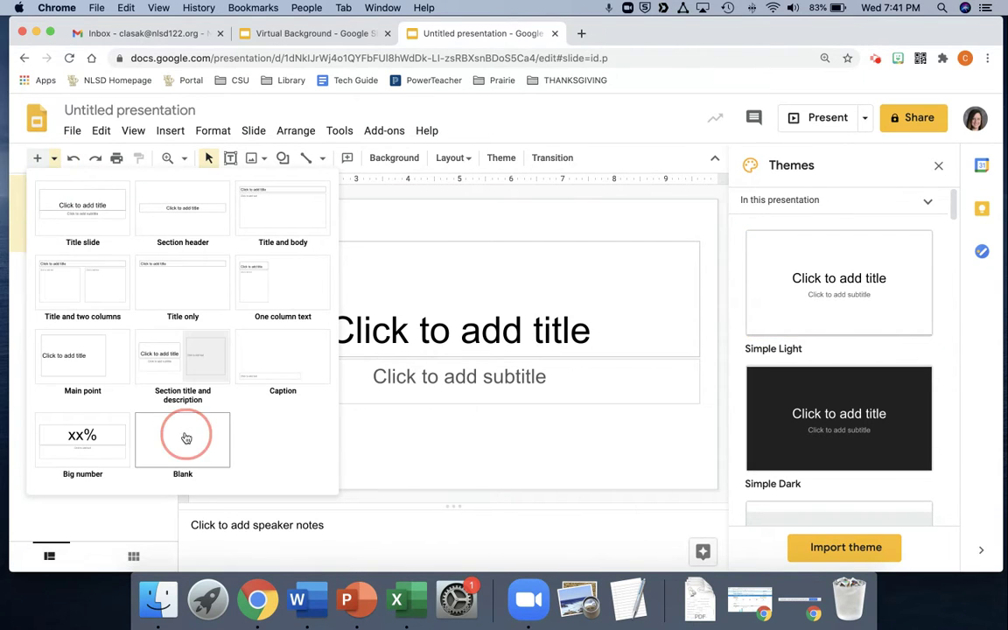
pyautogui.click(140, 230)
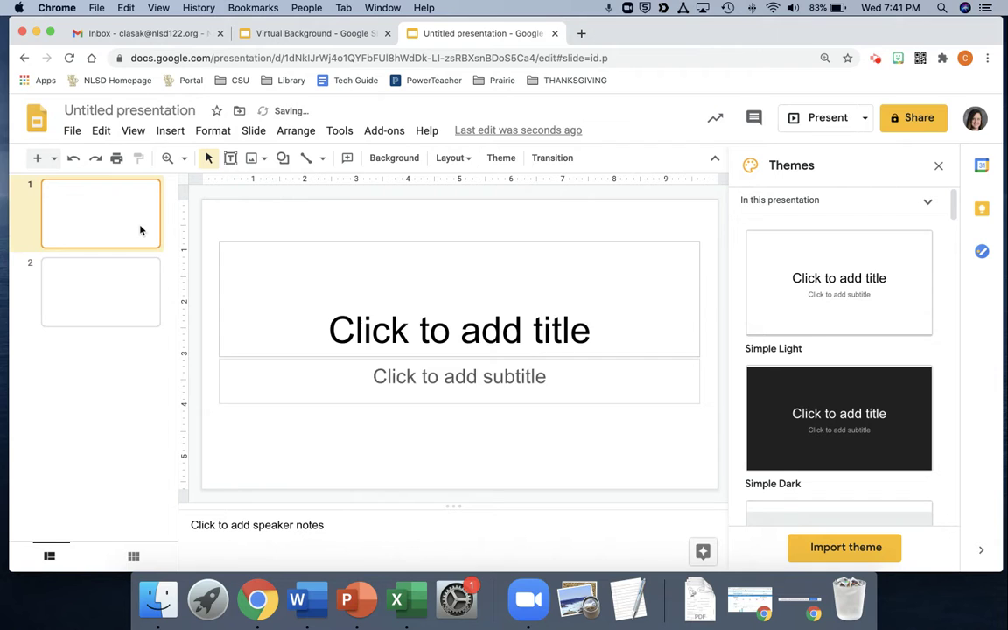
pyautogui.press('Delete')
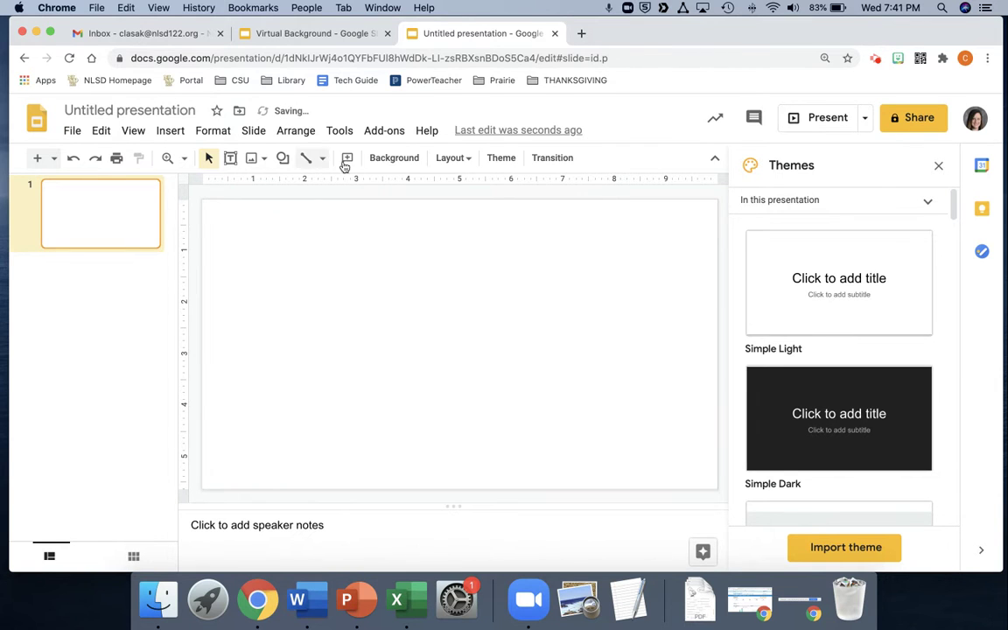
# - Upload download-1.jpg from the Desktop as the slide's background image
pyautogui.click(395, 158)
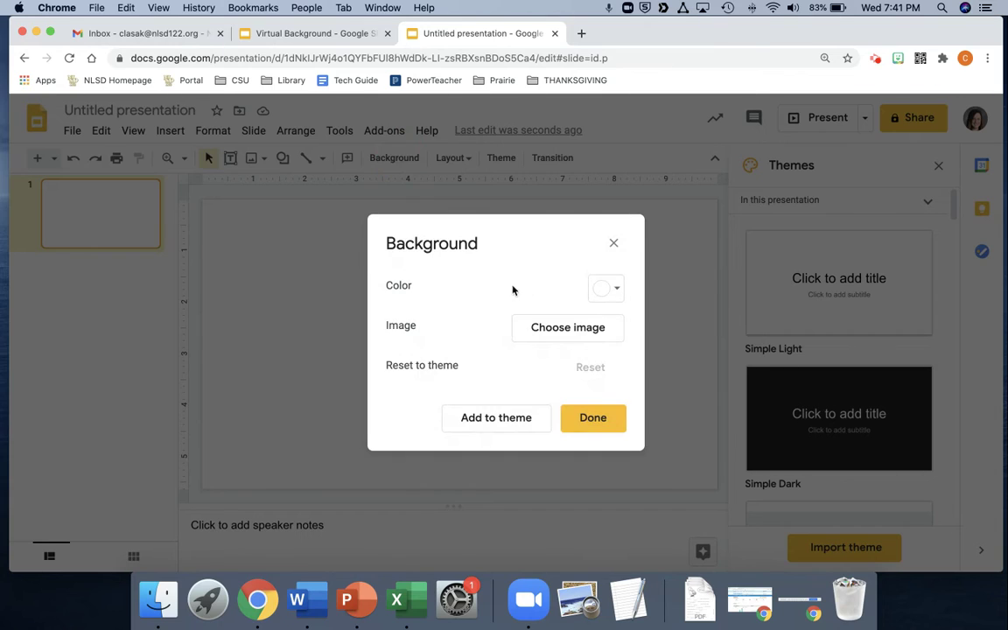
pyautogui.click(561, 340)
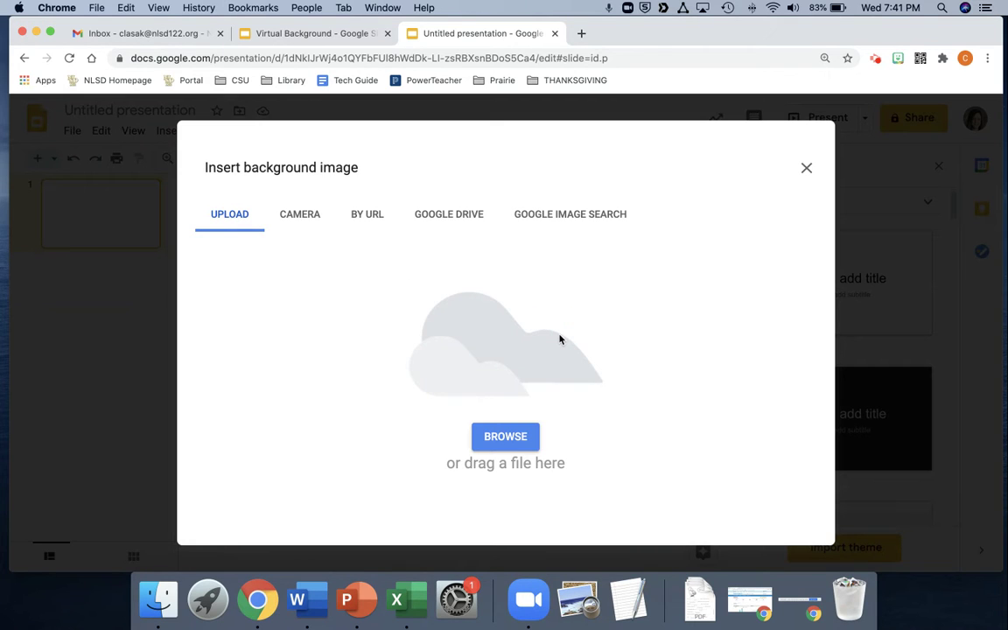
pyautogui.click(519, 437)
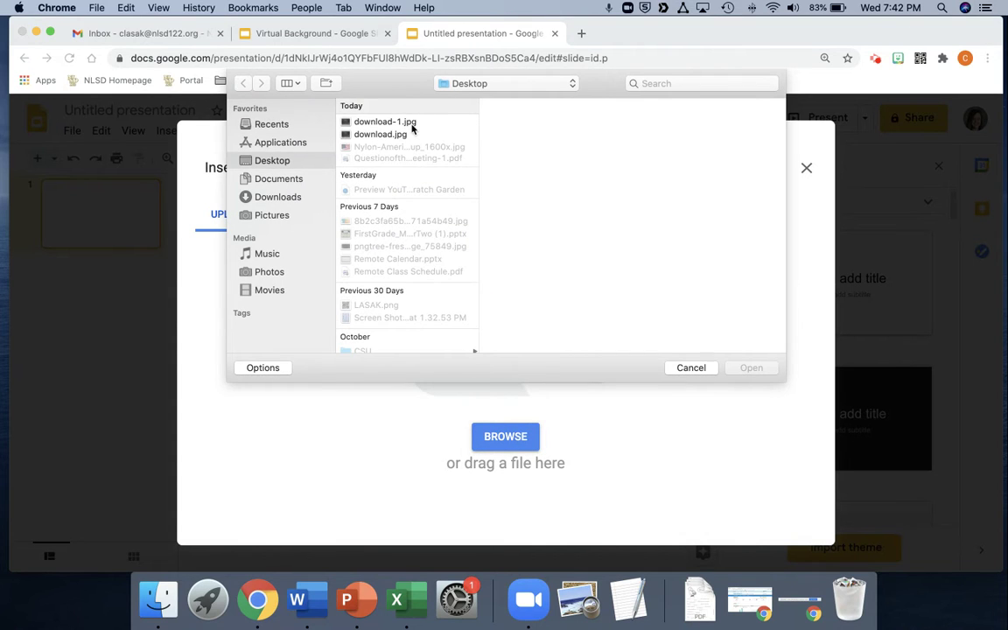
pyautogui.click(409, 124)
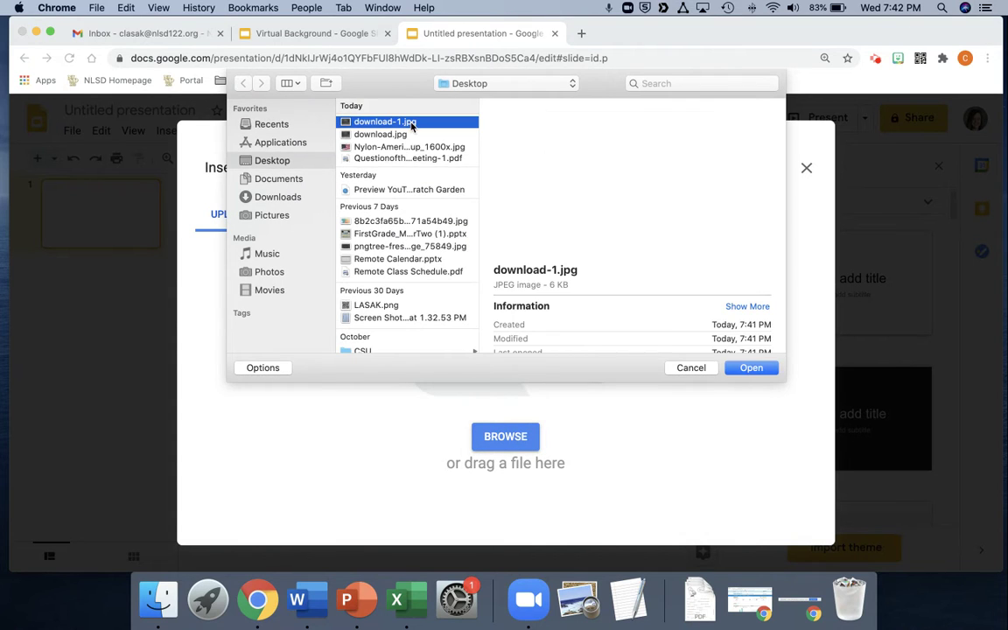
pyautogui.click(751, 368)
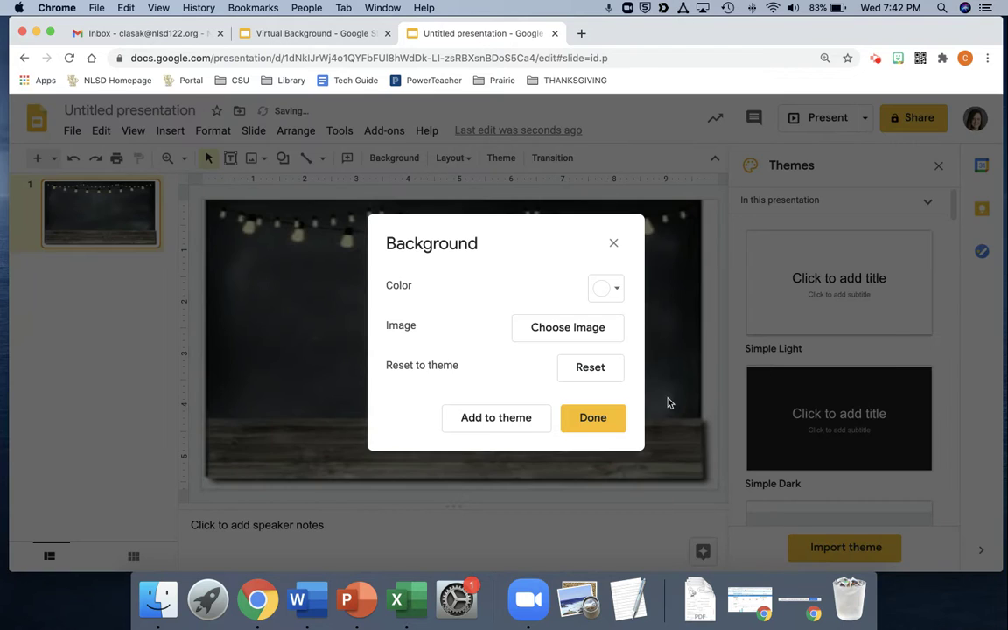
pyautogui.click(602, 418)
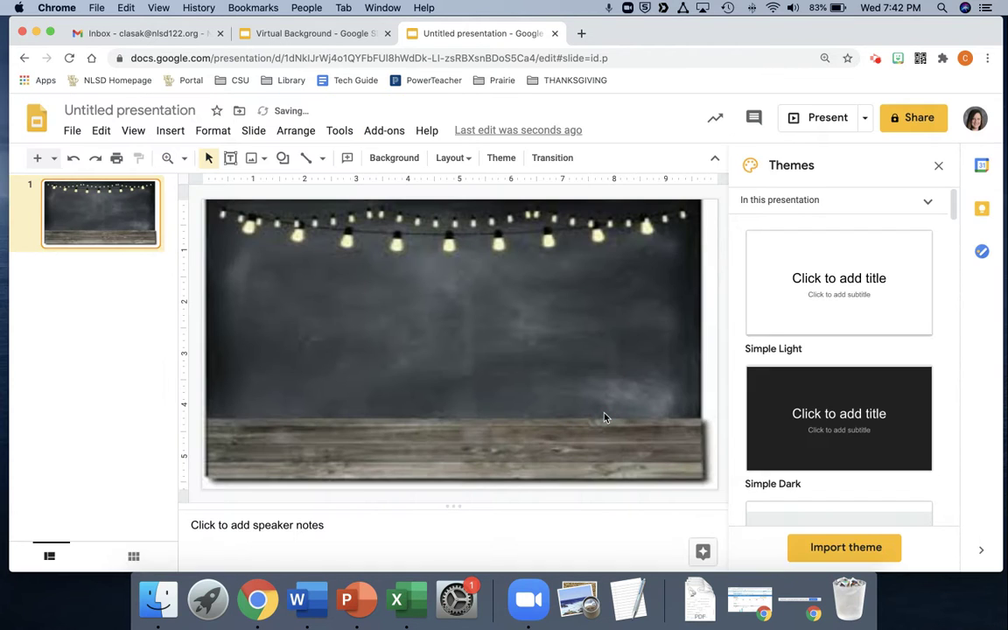
# - Draw a tall text box near the slide's upper left and fill it white
pyautogui.click(230, 157)
pyautogui.moveTo(234, 252); pyautogui.dragTo(324, 389)
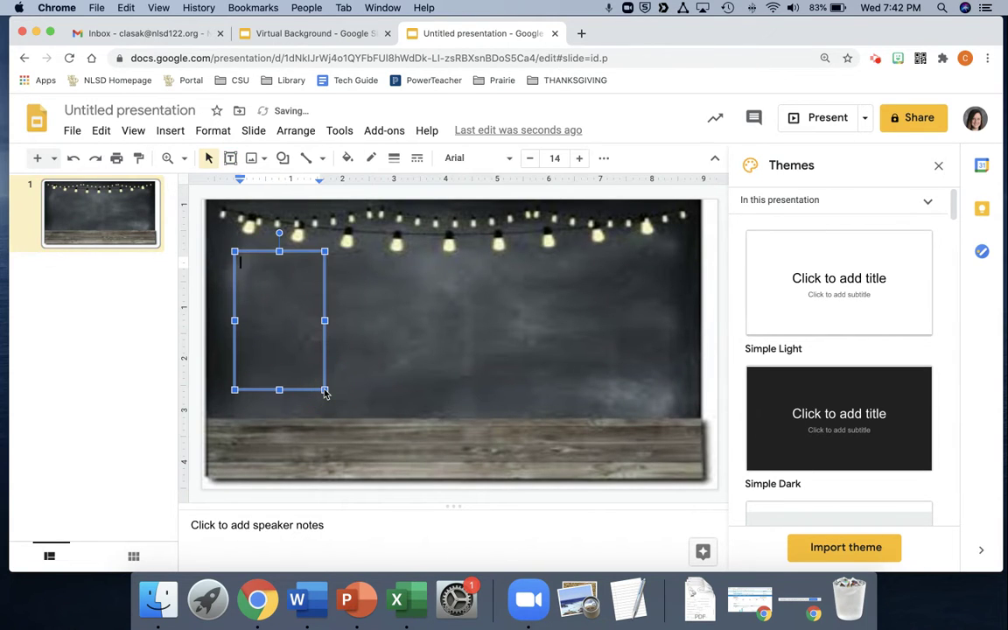
pyautogui.click(347, 158)
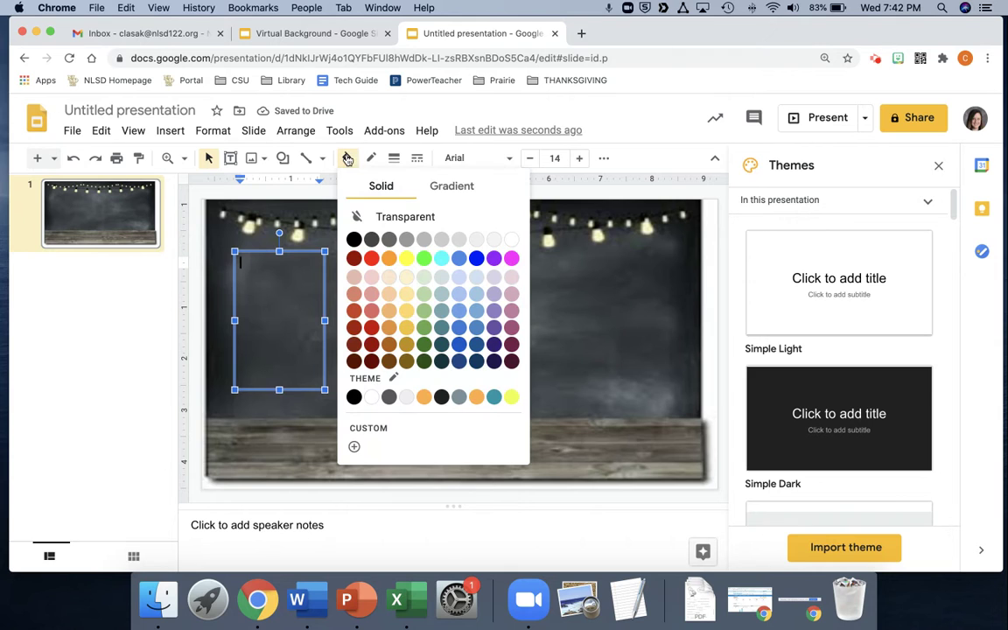
pyautogui.click(511, 239)
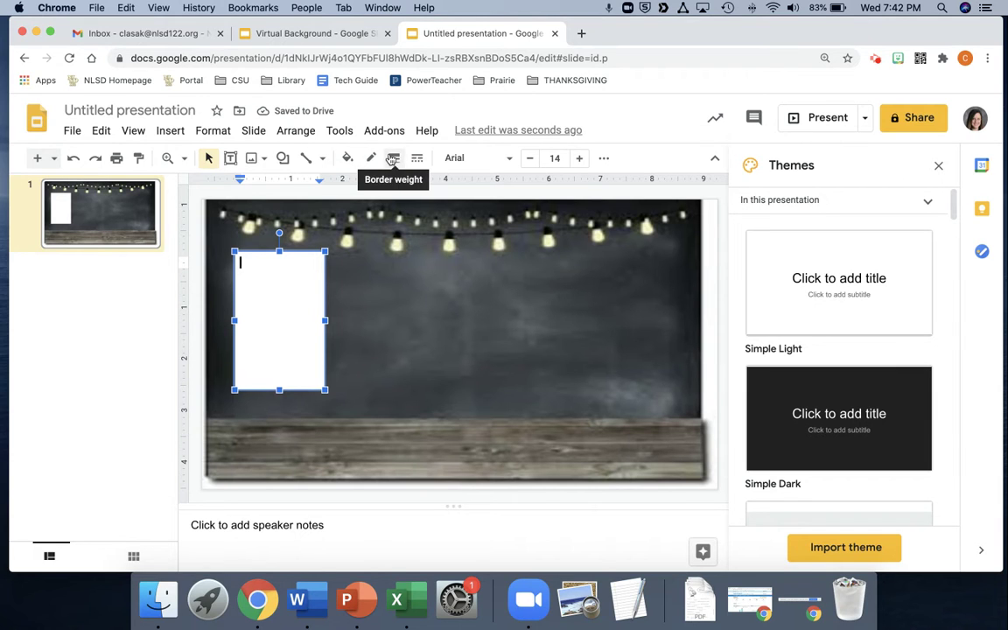
# - Change the box border from black to gold and make it dashed
pyautogui.click(374, 159)
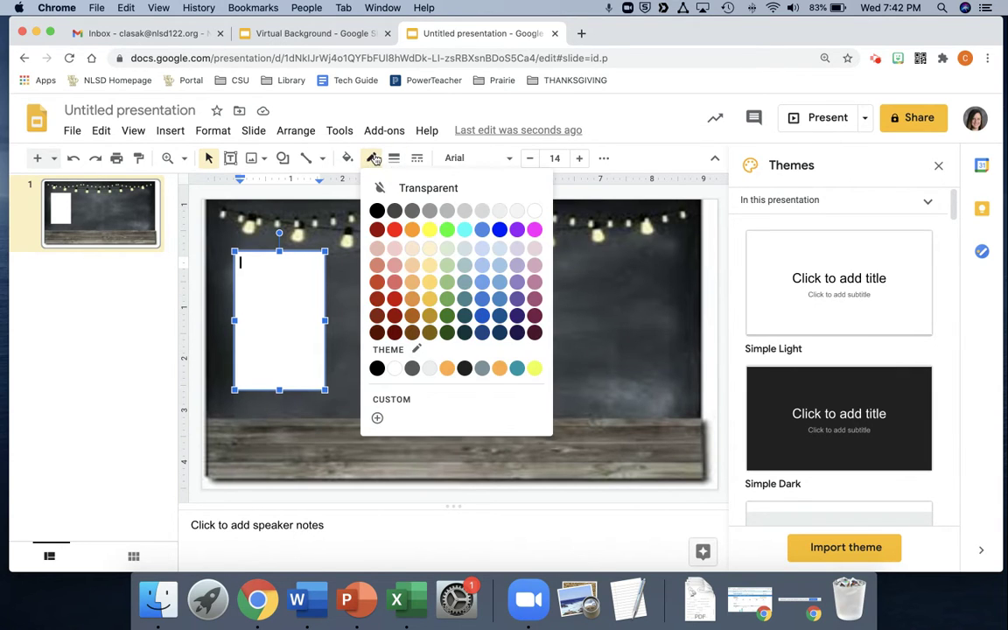
pyautogui.click(376, 210)
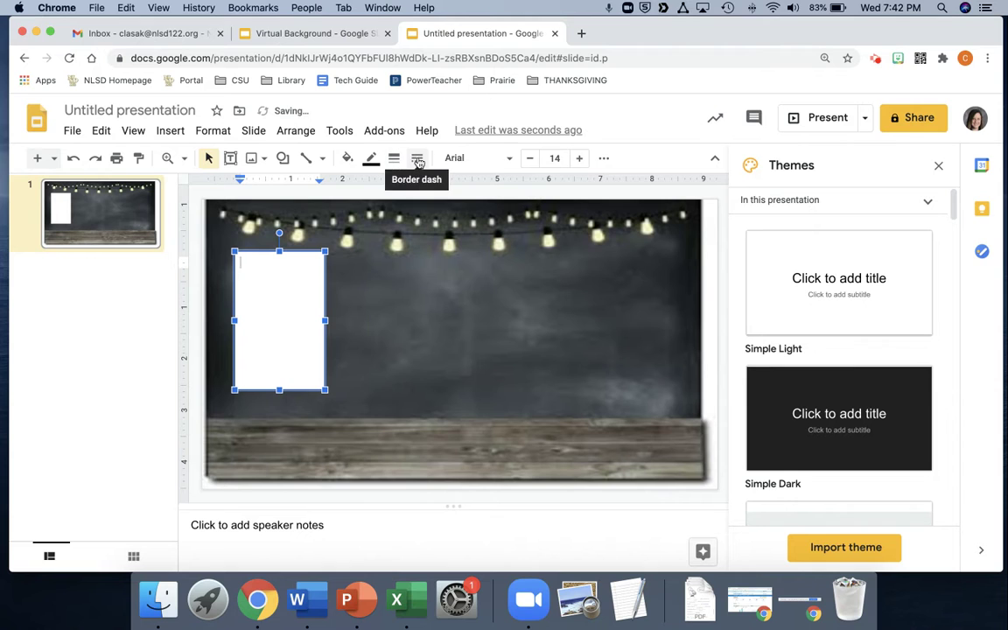
pyautogui.click(371, 159)
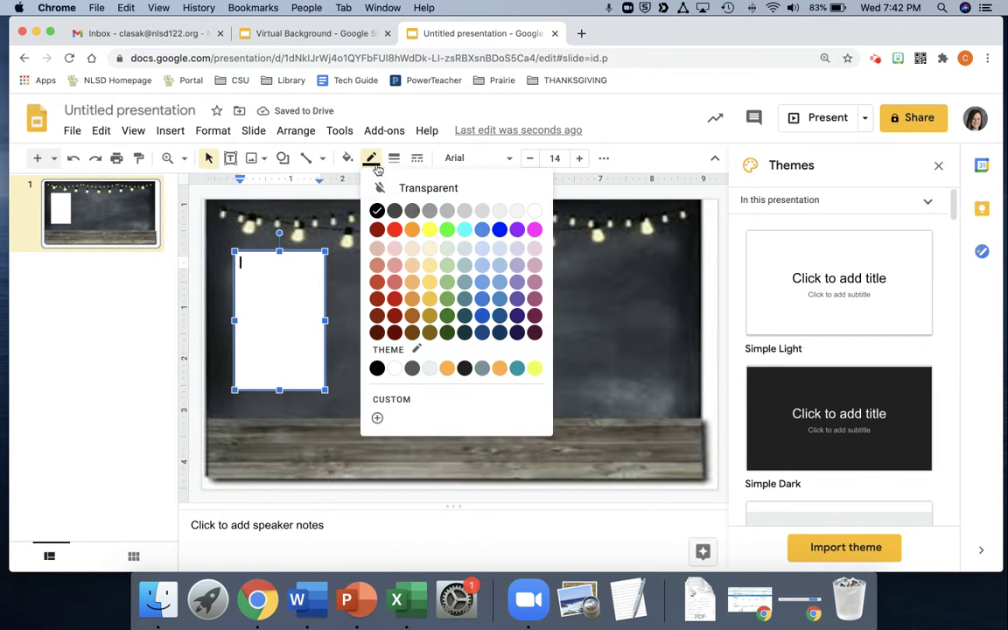
pyautogui.click(431, 303)
pyautogui.click(418, 159)
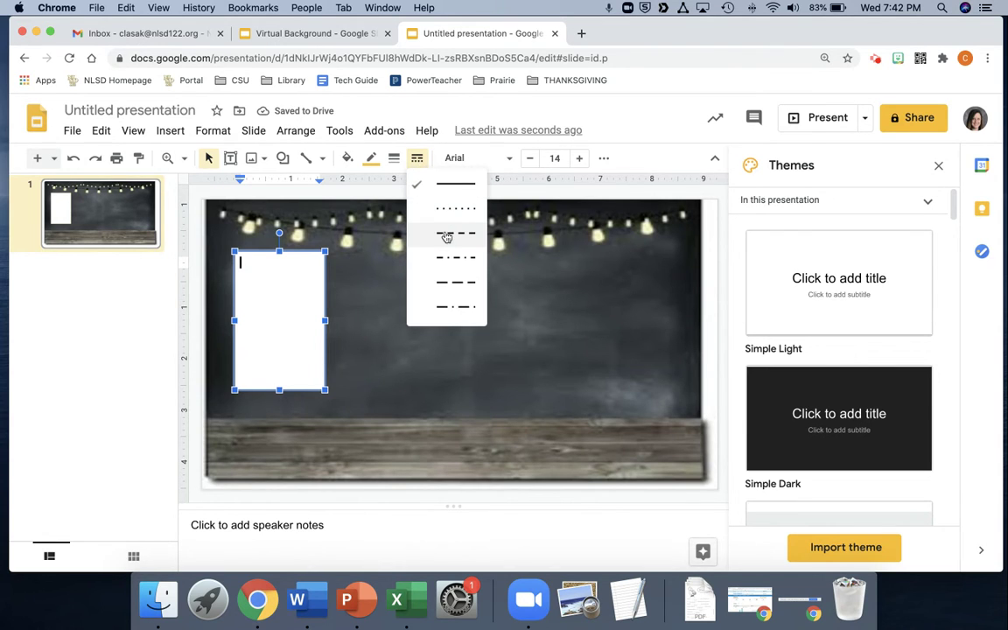
pyautogui.click(445, 207)
pyautogui.click(425, 290)
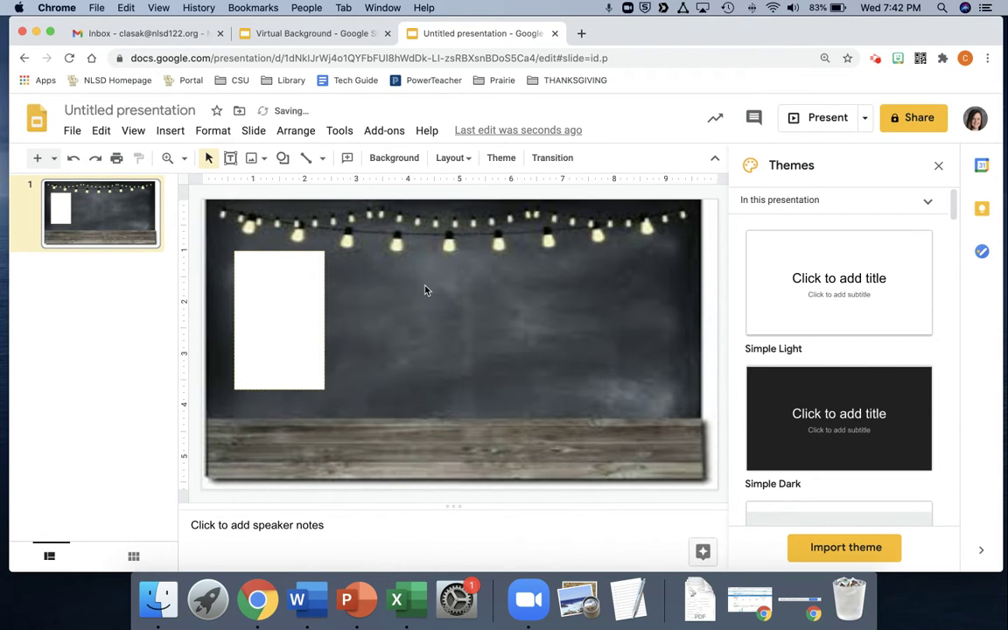
# - Type 'Text.' in the white box, then screenshot the whole chalkboard slide
pyautogui.click(280, 297)
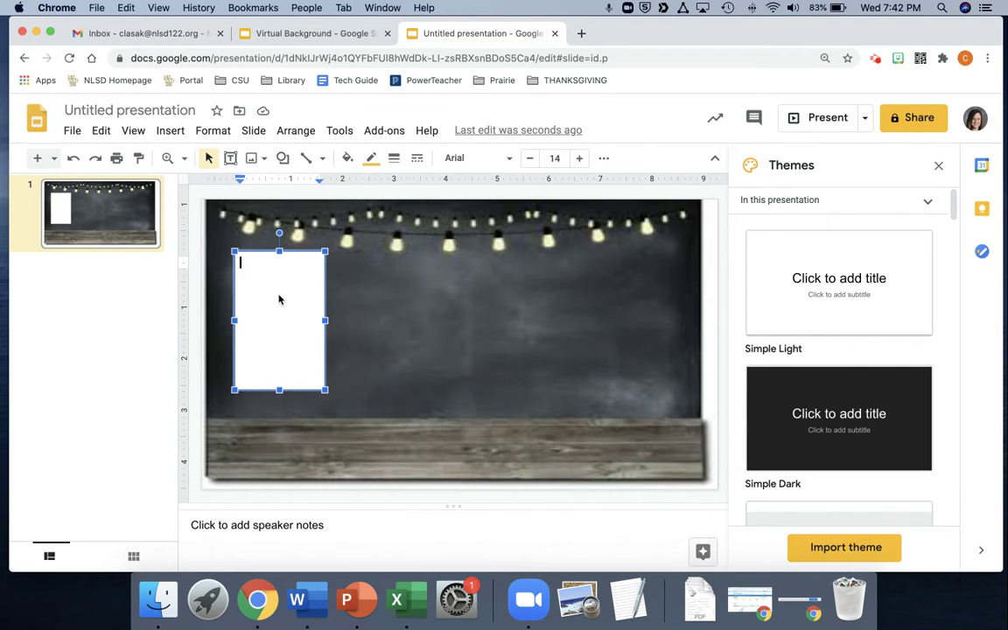
pyautogui.write('Text.')
pyautogui.click(432, 371)
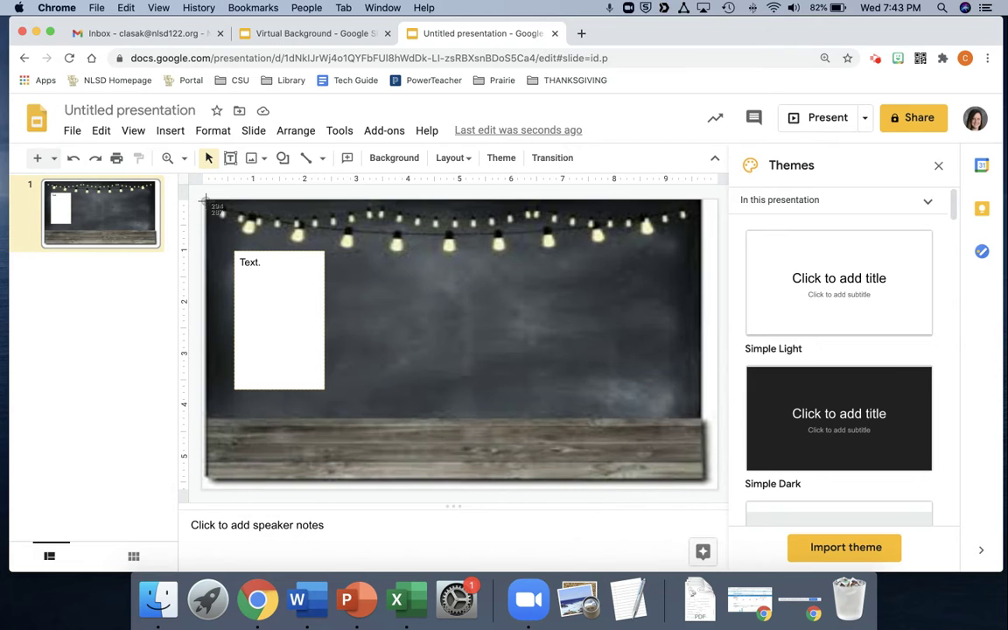
pyautogui.moveTo(205, 201)
pyautogui.mouseDown()
pyautogui.moveTo(460, 335)
pyautogui.moveTo(558, 407)
pyautogui.moveTo(704, 483)
pyautogui.mouseUp()
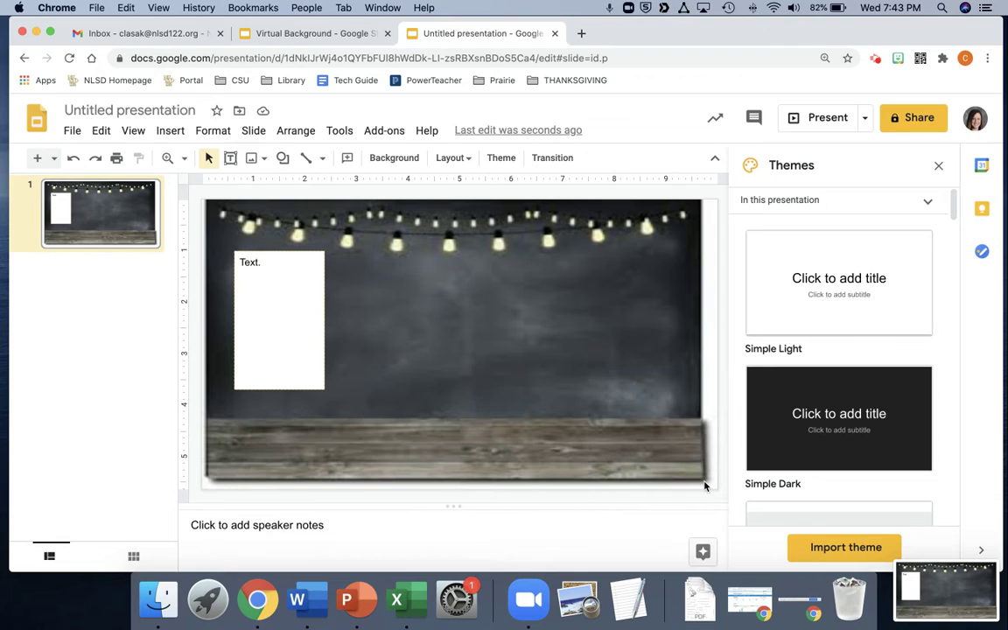
# - In the Virtual Background deck, change the last Vocabulary word to 'warn'
pyautogui.click(332, 35)
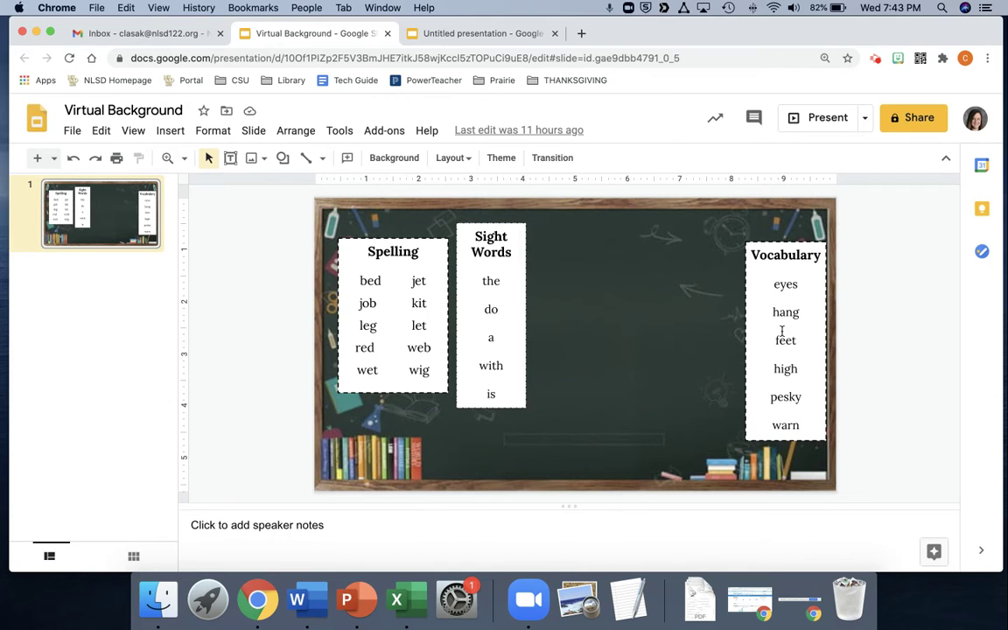
pyautogui.click(802, 425)
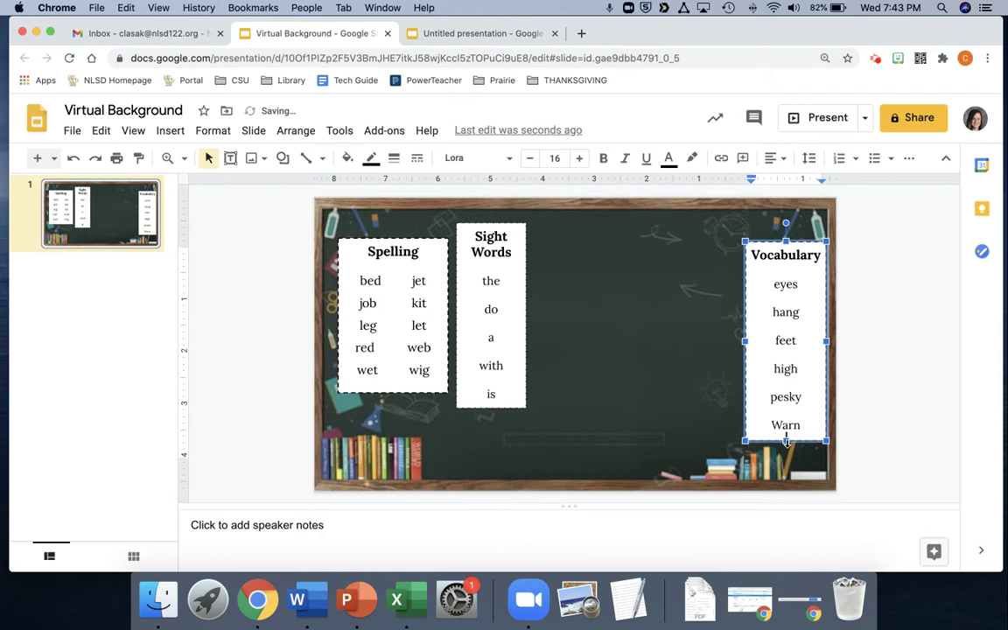
pyautogui.moveTo(785, 441); pyautogui.dragTo(786, 465)
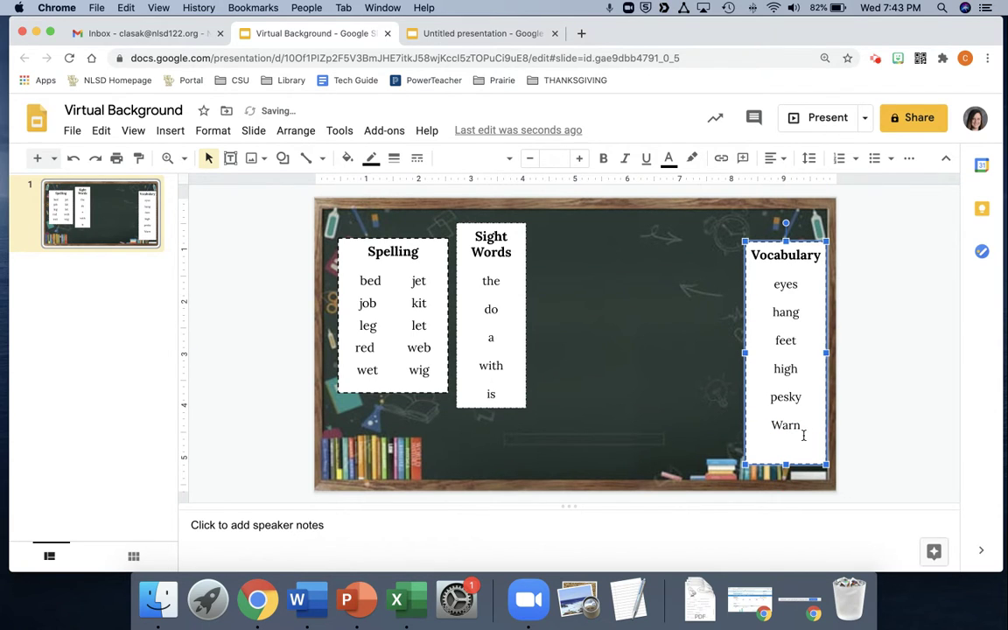
pyautogui.click(802, 426)
pyautogui.press('BackSpace')
pyautogui.press('BackSpace')
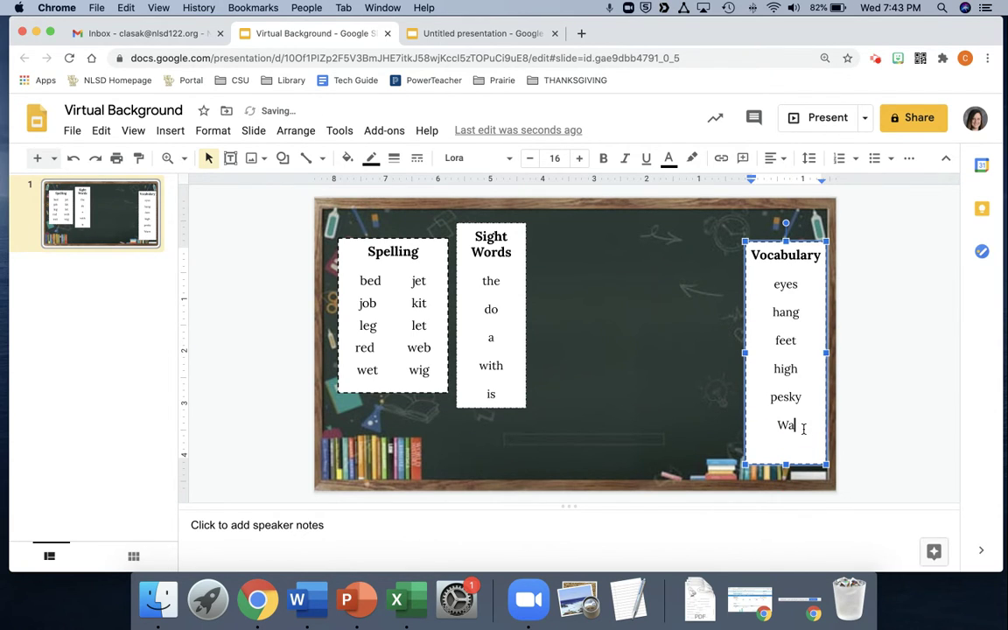
pyautogui.press('BackSpace')
pyautogui.press('BackSpace')
pyautogui.write('warn')
# - Fit the Vocabulary box to its words and hide the browser to show Zoom
pyautogui.press('Return')
pyautogui.click(787, 448)
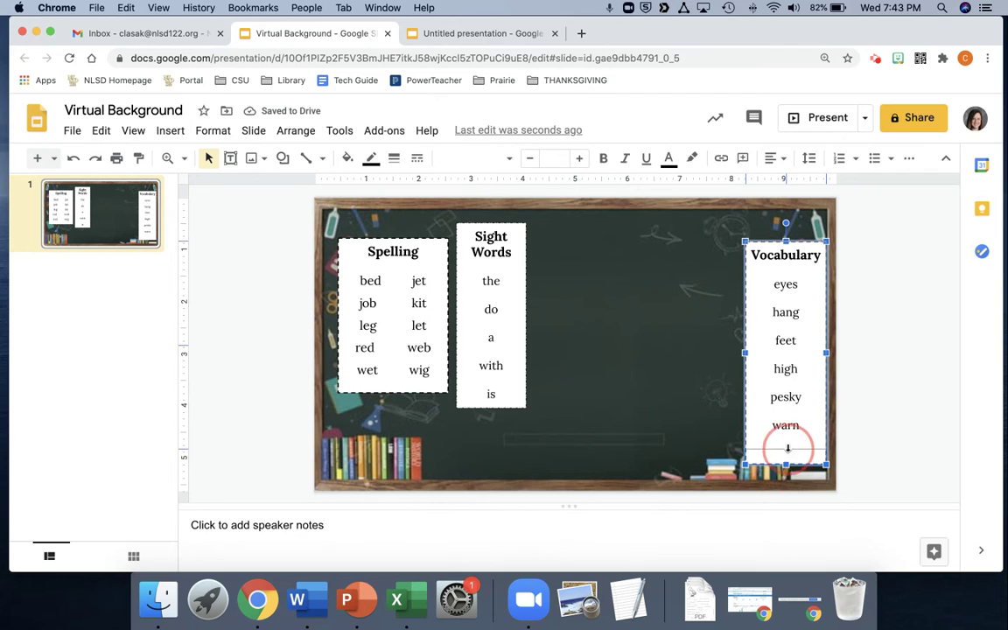
pyautogui.moveTo(787, 448); pyautogui.dragTo(775, 443)
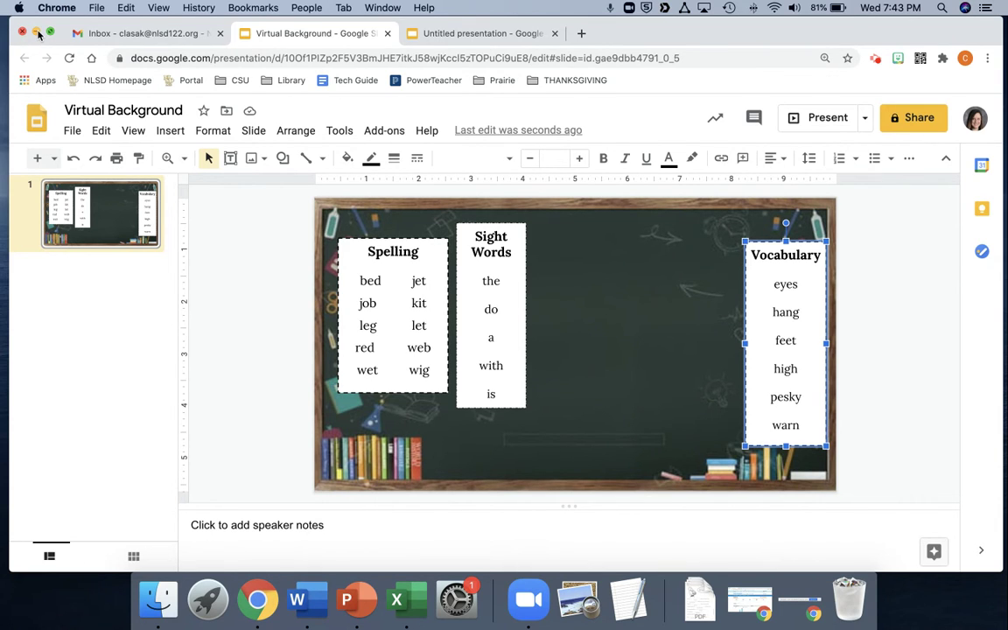
pyautogui.click(36, 33)
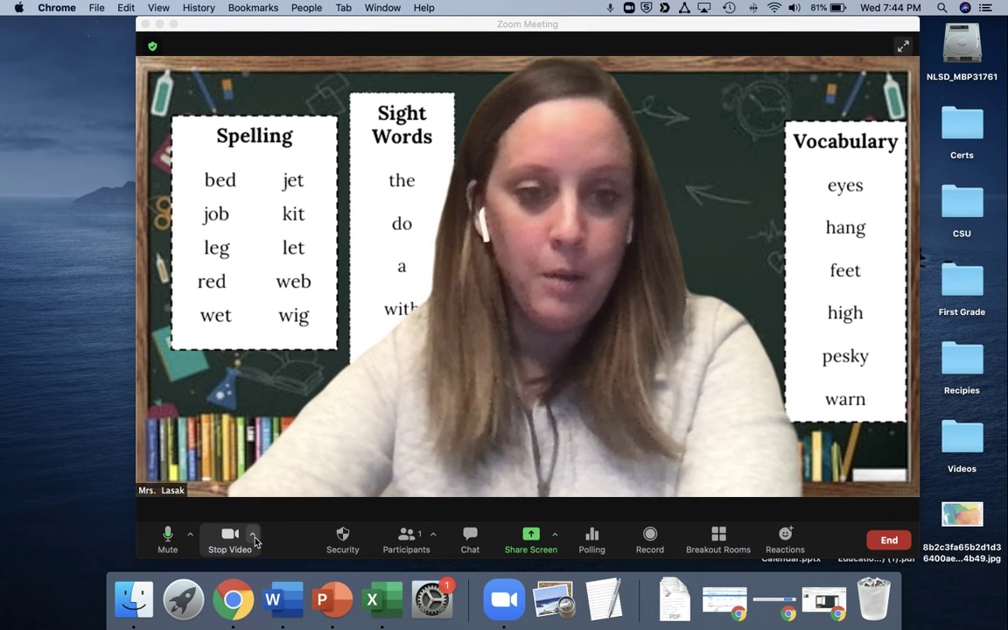
# - Through Choose Virtual Background, add the chalkboard slide screenshot as a new image
pyautogui.click(253, 536)
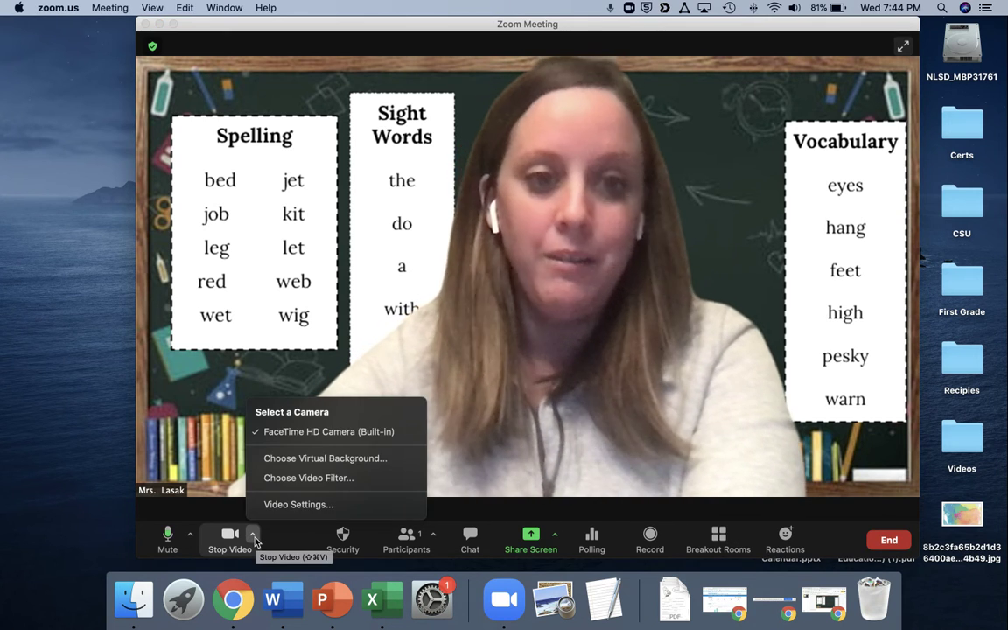
pyautogui.click(317, 463)
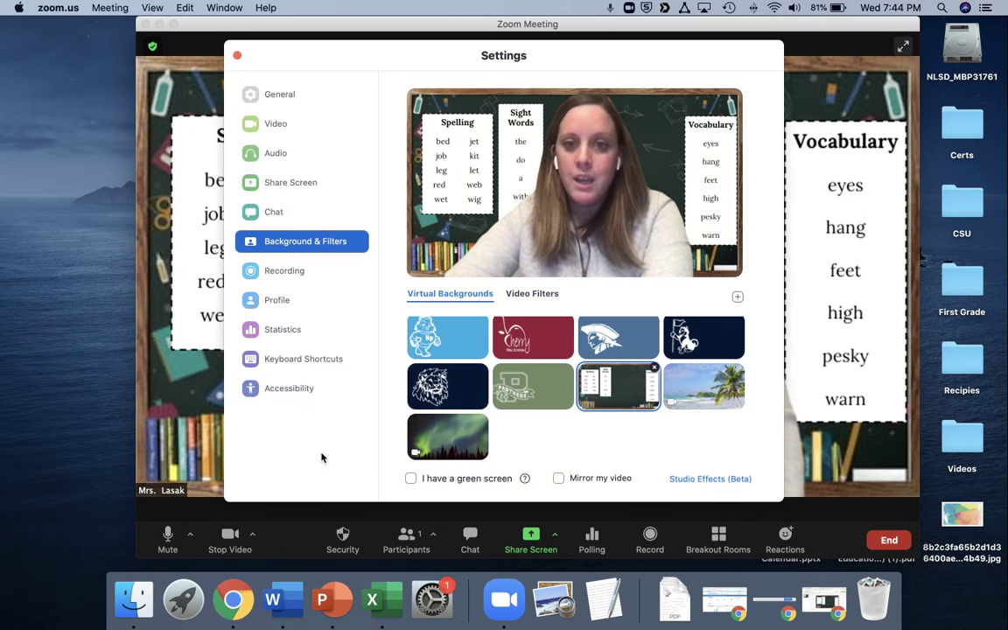
pyautogui.click(736, 298)
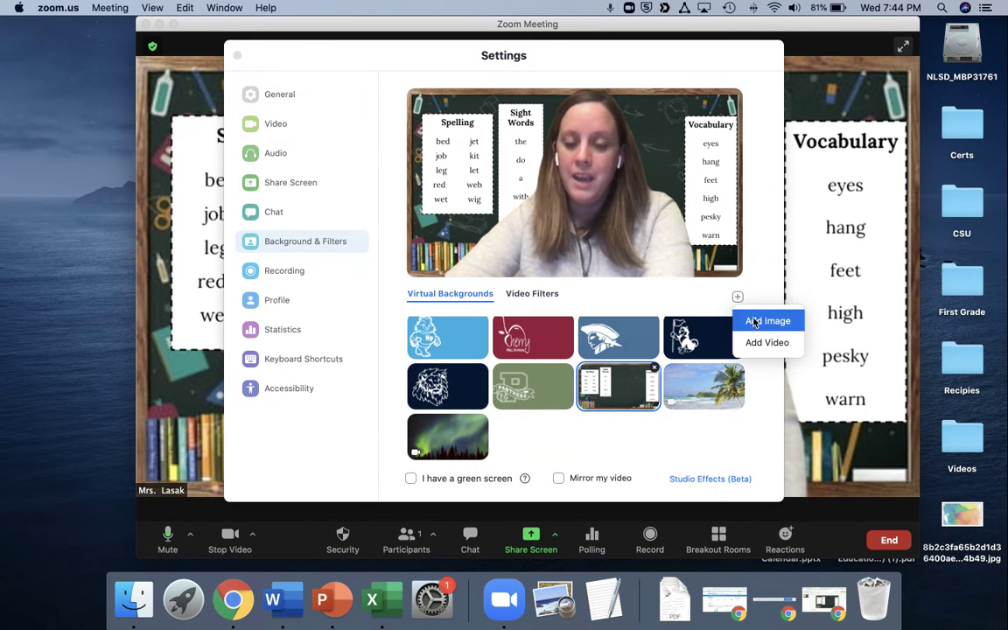
pyautogui.click(754, 321)
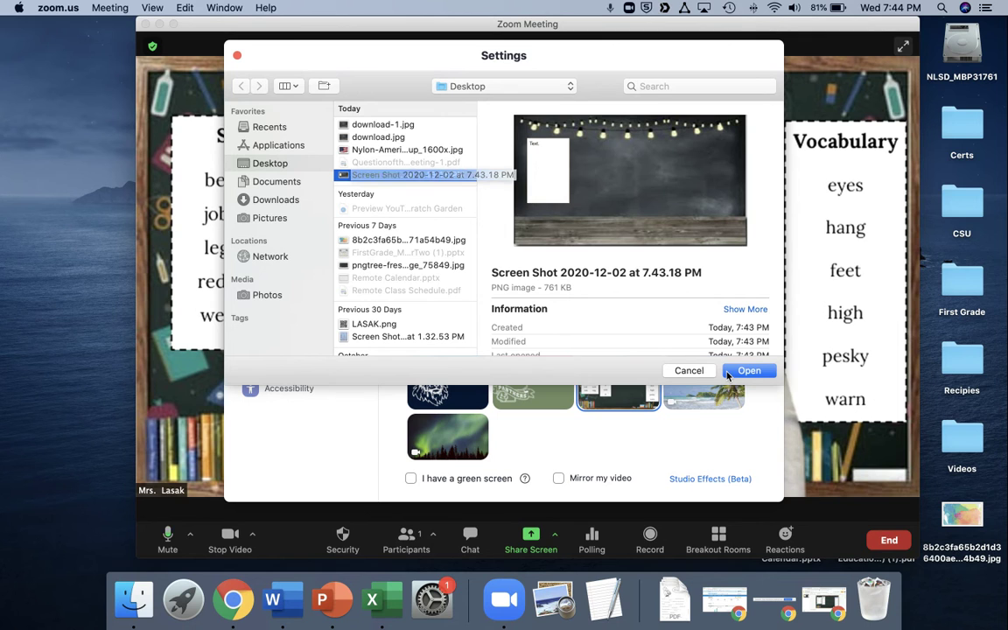
pyautogui.click(750, 371)
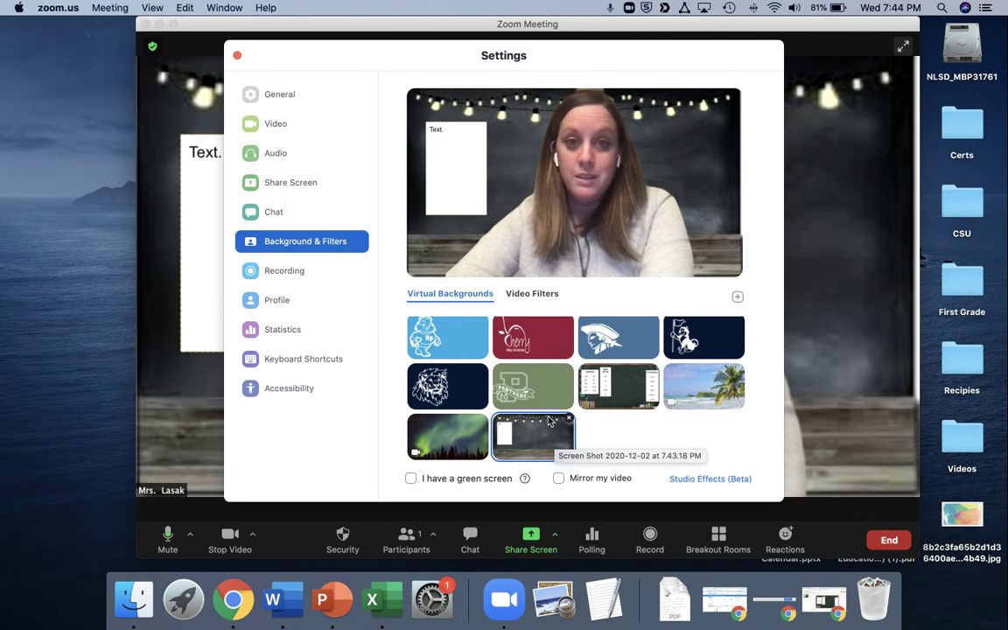
pyautogui.moveTo(286, 51); pyautogui.dragTo(265, 34)
# - Reselect the classroom vocabulary chalkboard background and close Zoom's Settings window
pyautogui.click(589, 391)
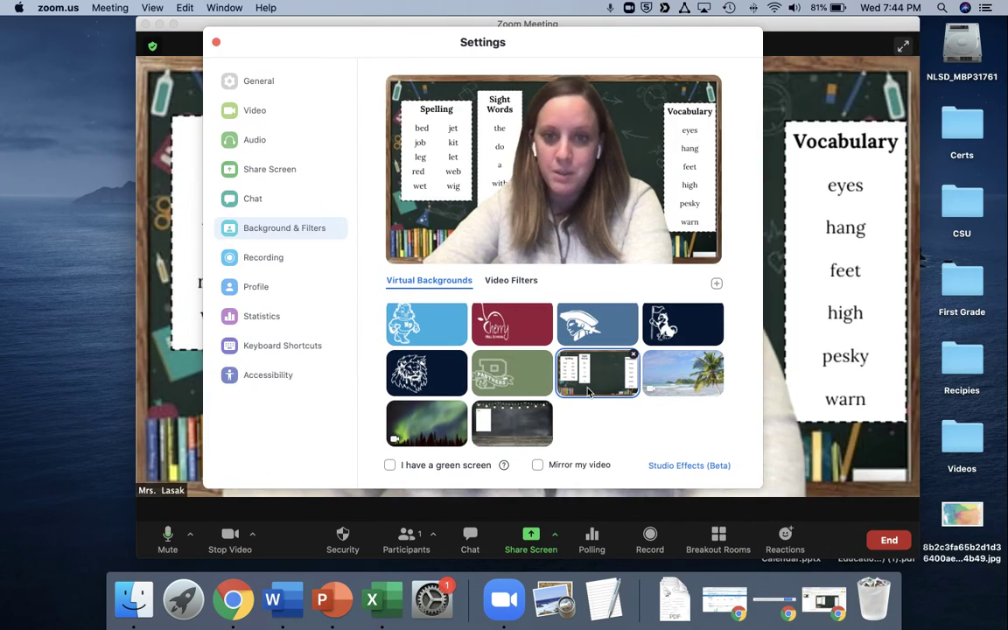
pyautogui.click(216, 42)
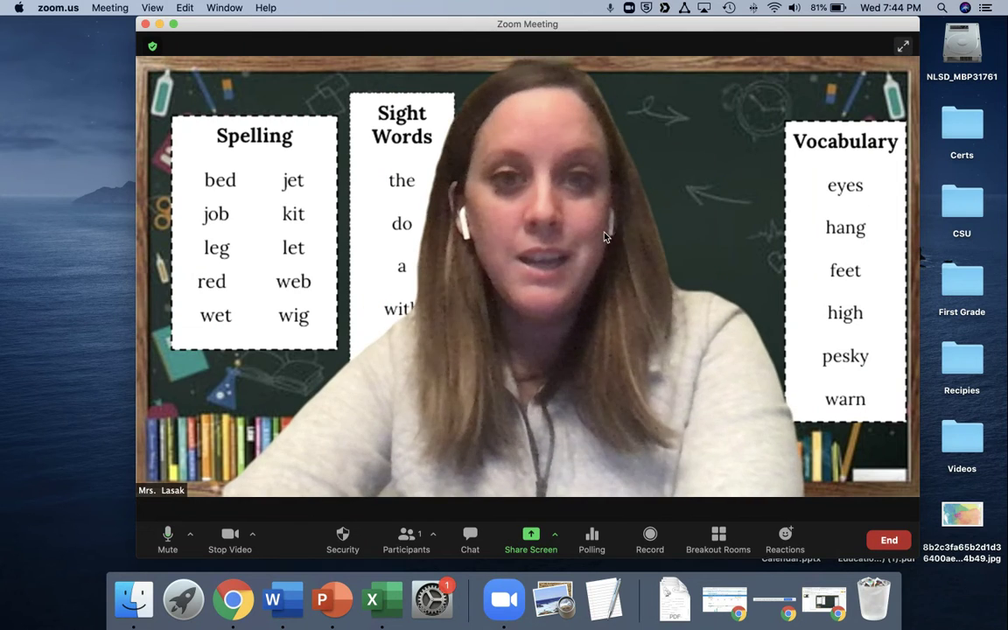